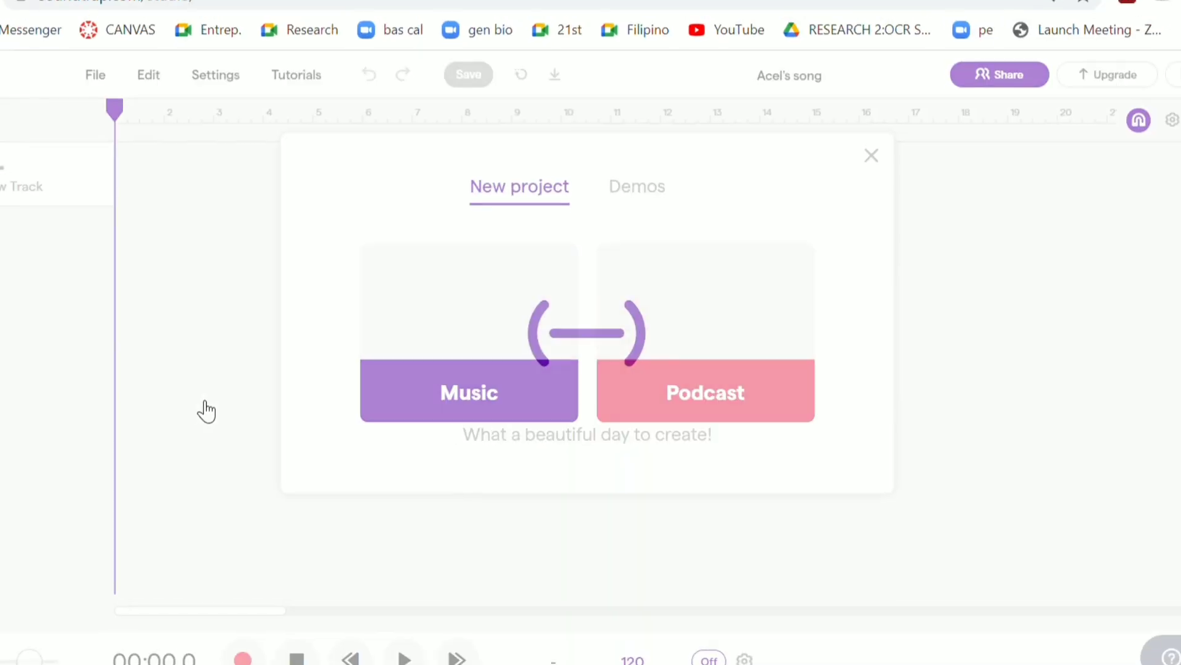
# - Start a new Music project and title it Sample
pyautogui.click(486, 369)
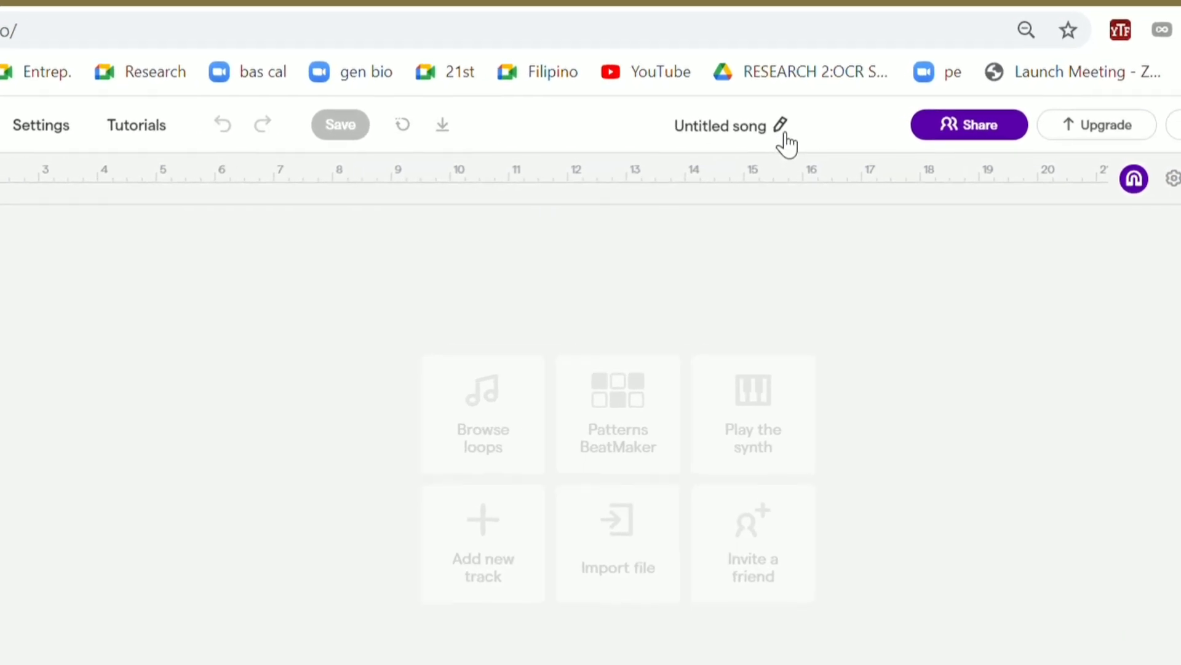
pyautogui.write('Sample')
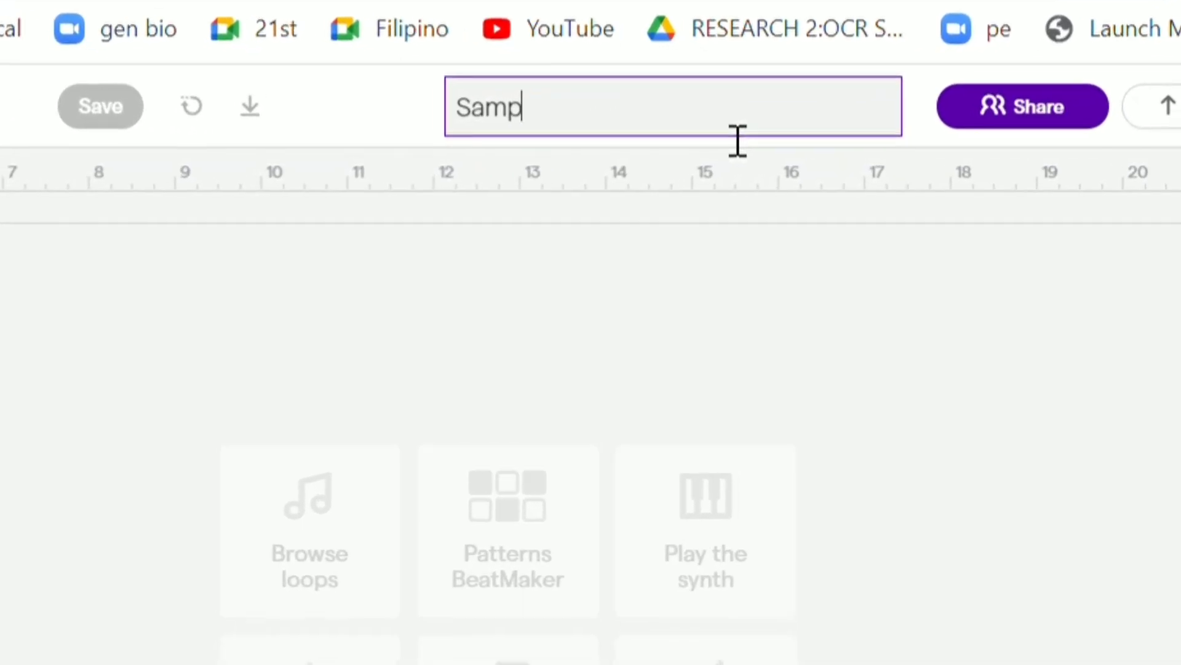
# - Set the project tempo to 100 BPM
pyautogui.click(626, 631)
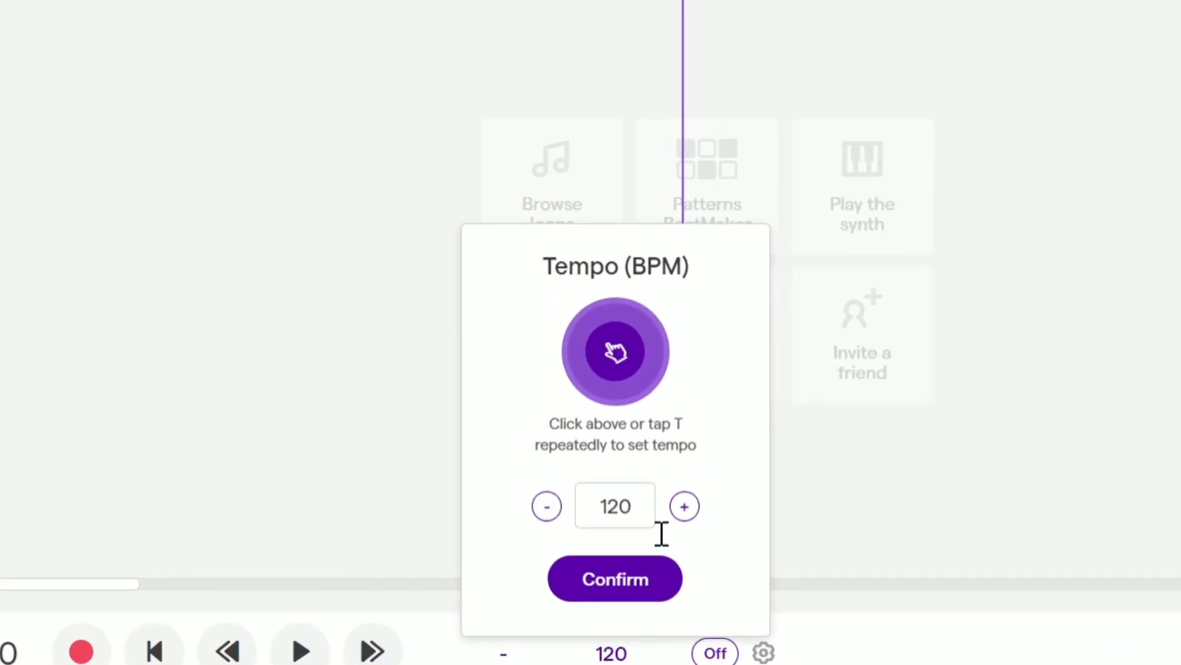
pyautogui.click(640, 540)
pyautogui.press('BackSpace')
pyautogui.press('BackSpace')
pyautogui.press('BackSpace')
pyautogui.write('100')
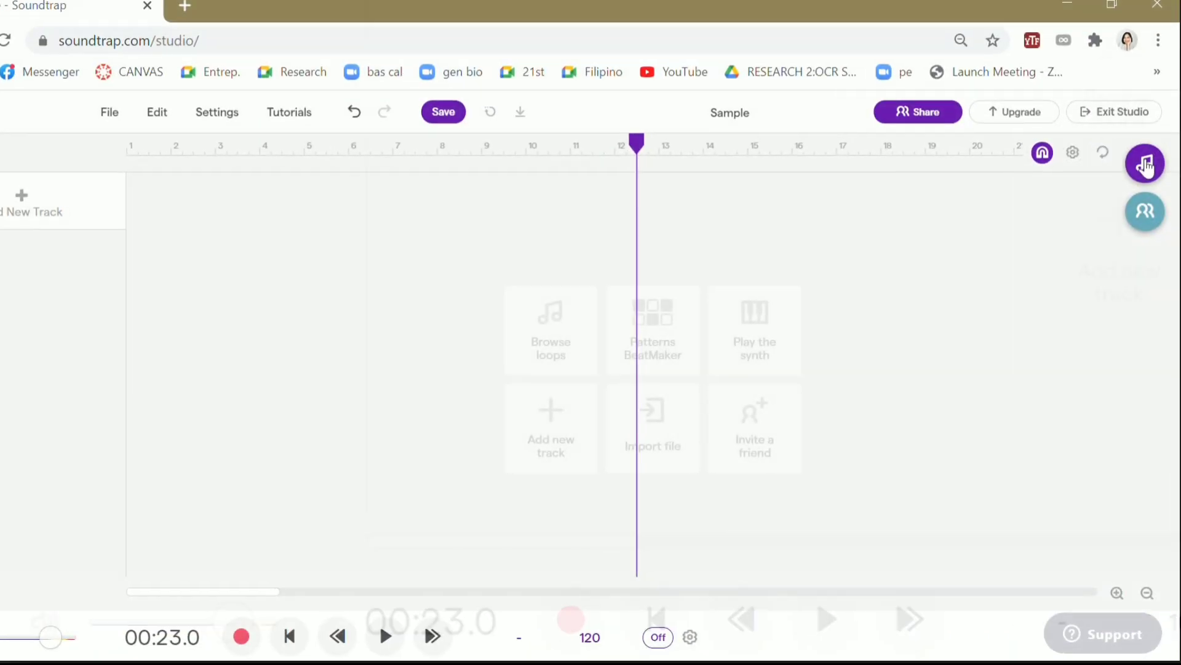
# - Find bass loops in the loop library and add Bass - Ark and a Bass - Apparent Random loop as separate tracks
pyautogui.click(1146, 176)
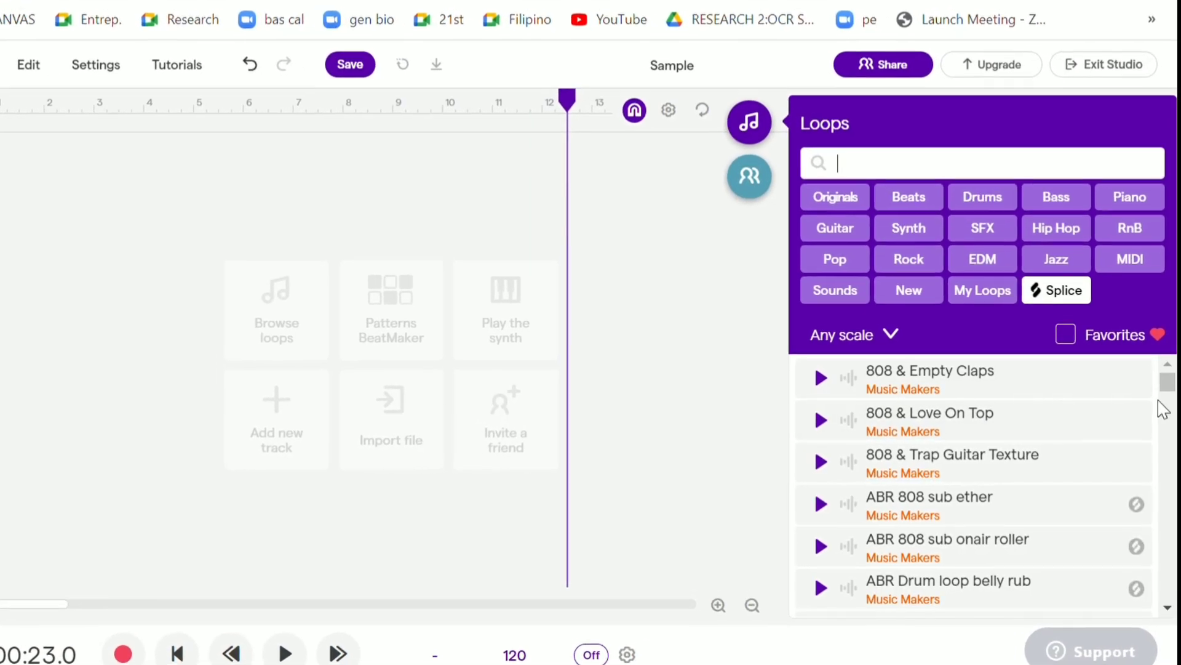
pyautogui.moveTo(1167, 383); pyautogui.dragTo(1167, 562)
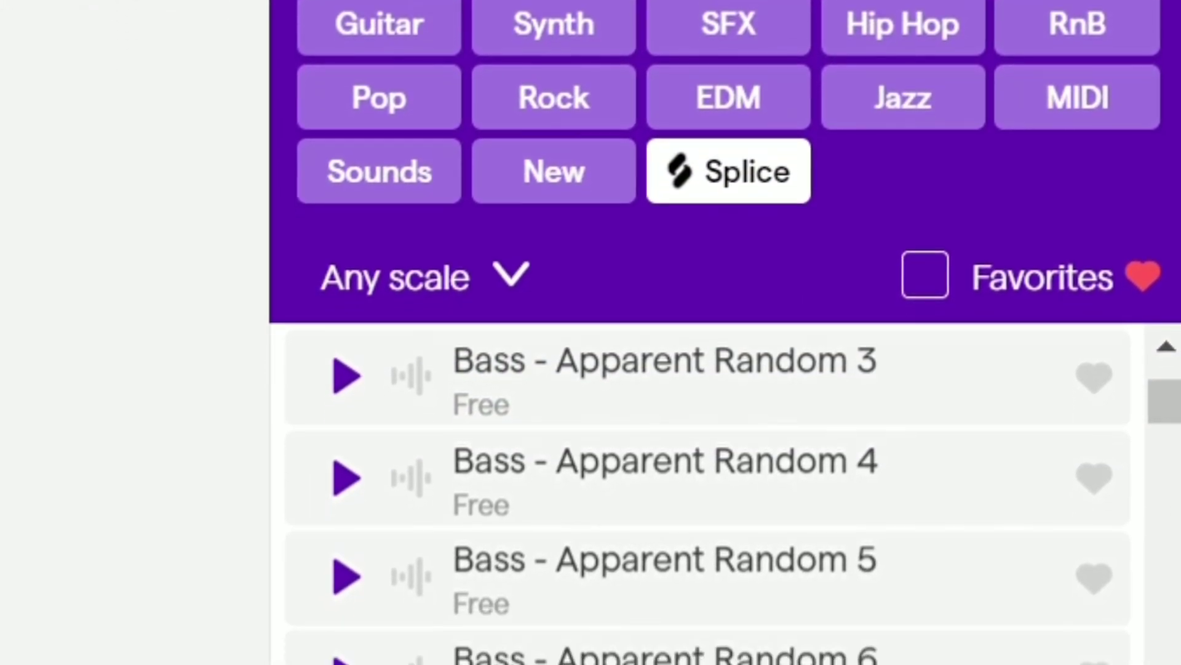
pyautogui.click(346, 656)
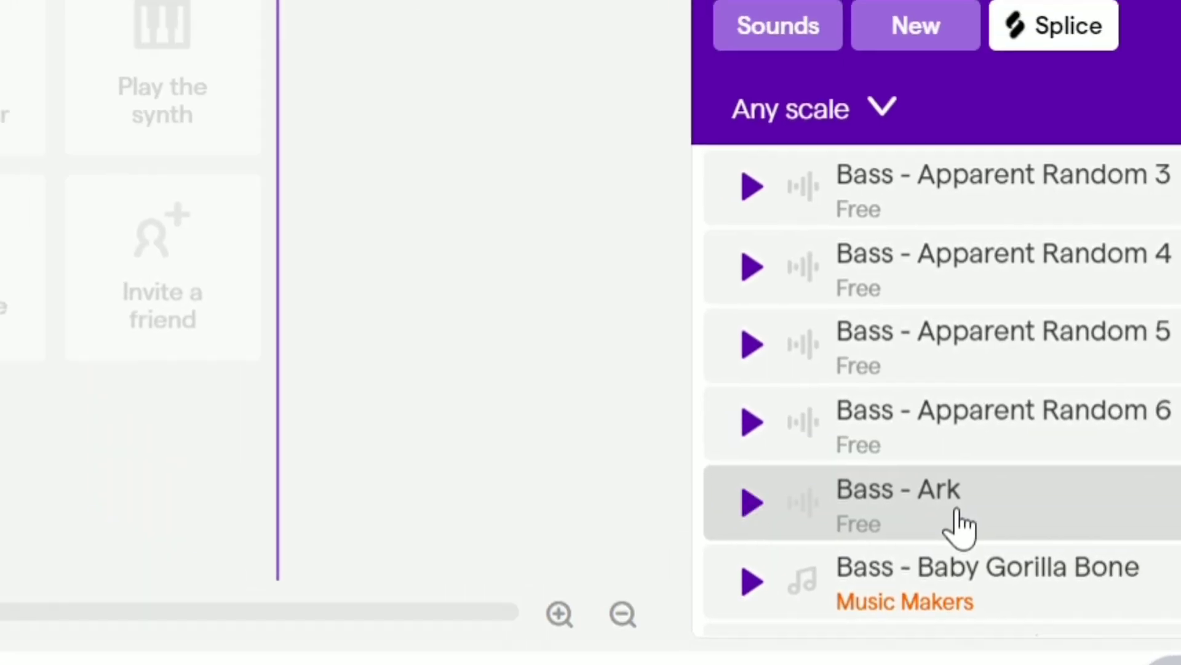
pyautogui.moveTo(895, 332); pyautogui.dragTo(233, 228)
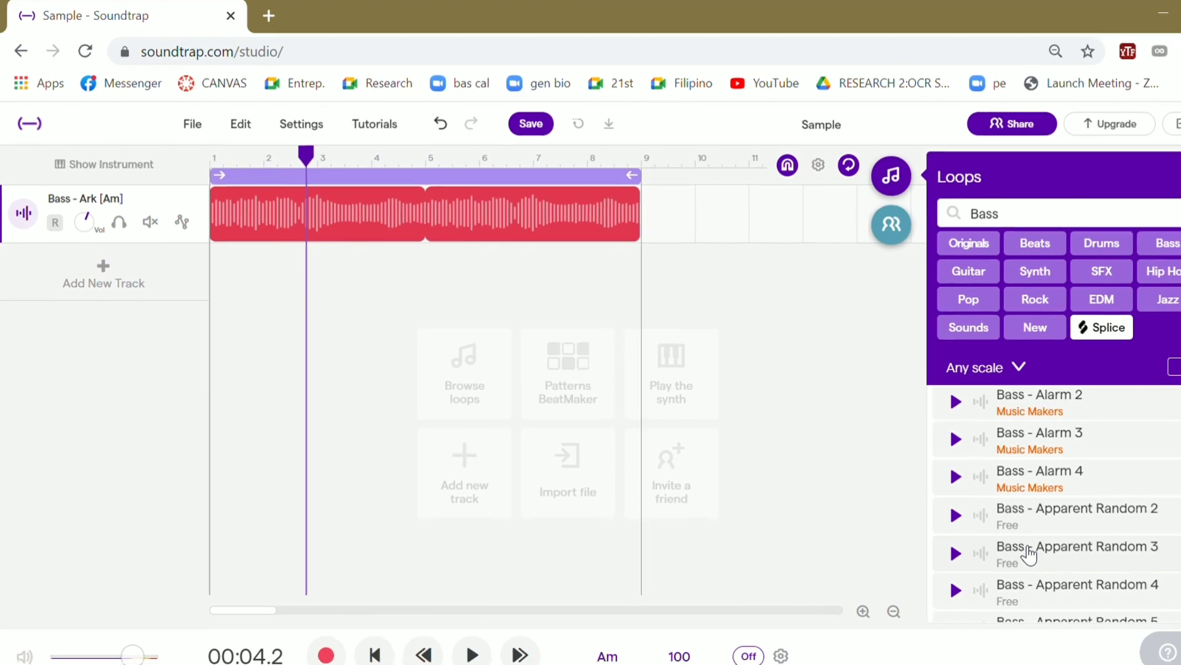
pyautogui.moveTo(834, 480); pyautogui.dragTo(221, 263)
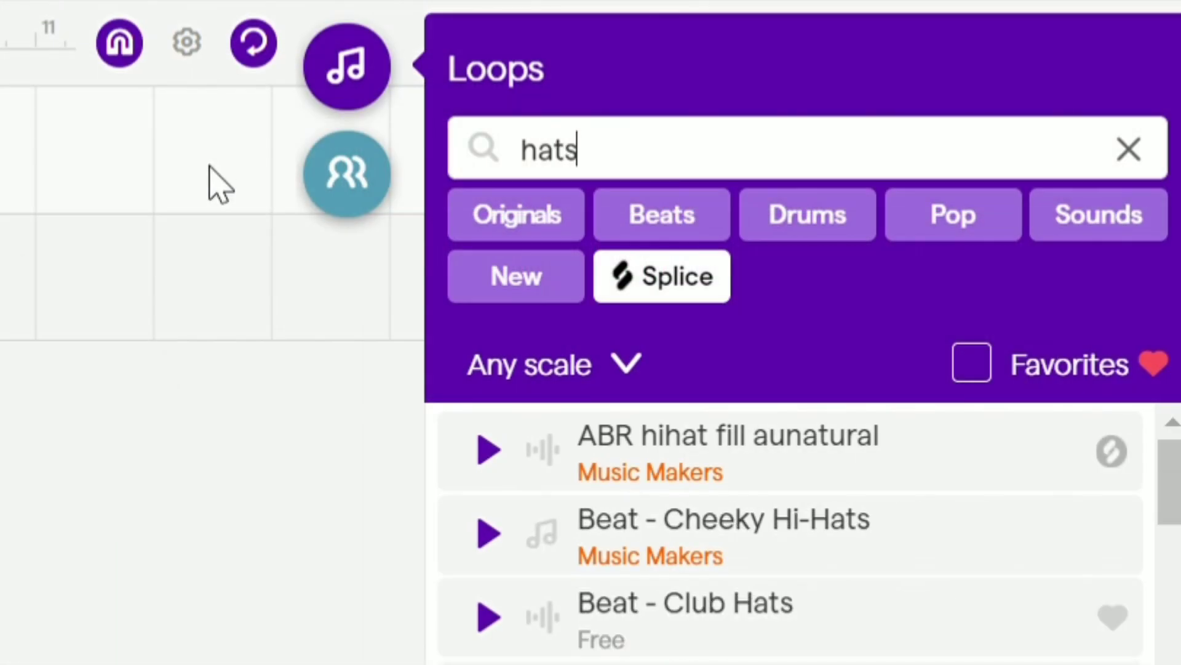
# - Search the loop library for hats, preview Beat - Club Hats and add it as a track below the bass loops
pyautogui.write('hats')
pyautogui.click(495, 618)
pyautogui.click(306, 435)
pyautogui.click(780, 606)
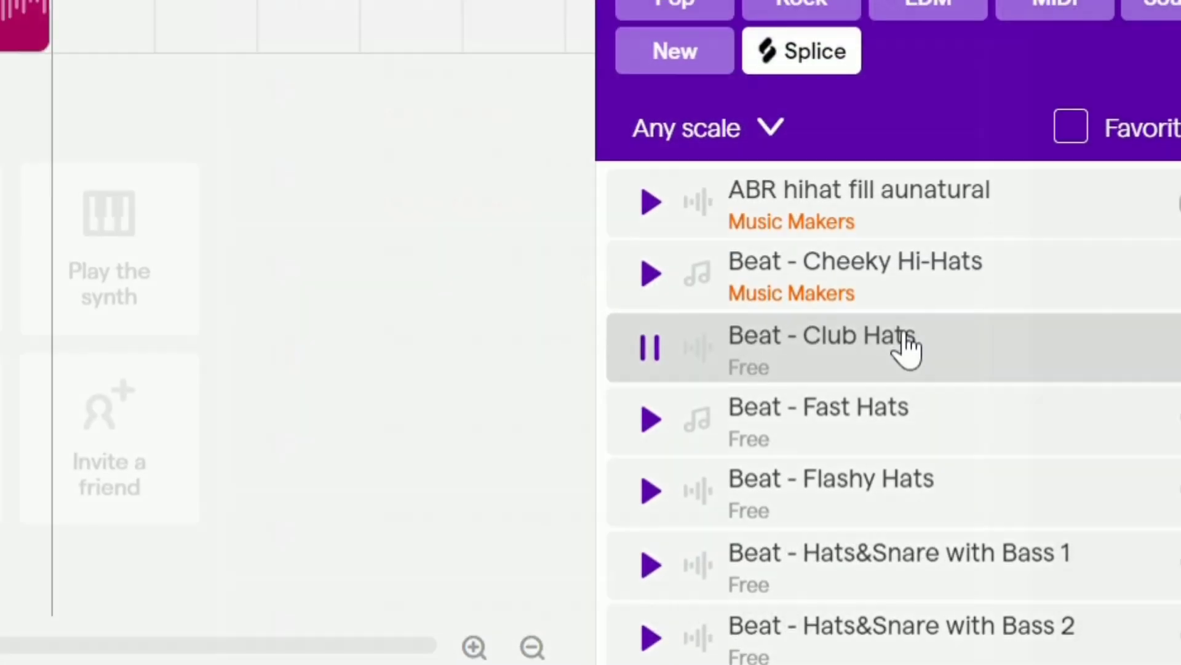
pyautogui.moveTo(904, 337); pyautogui.dragTo(207, 299)
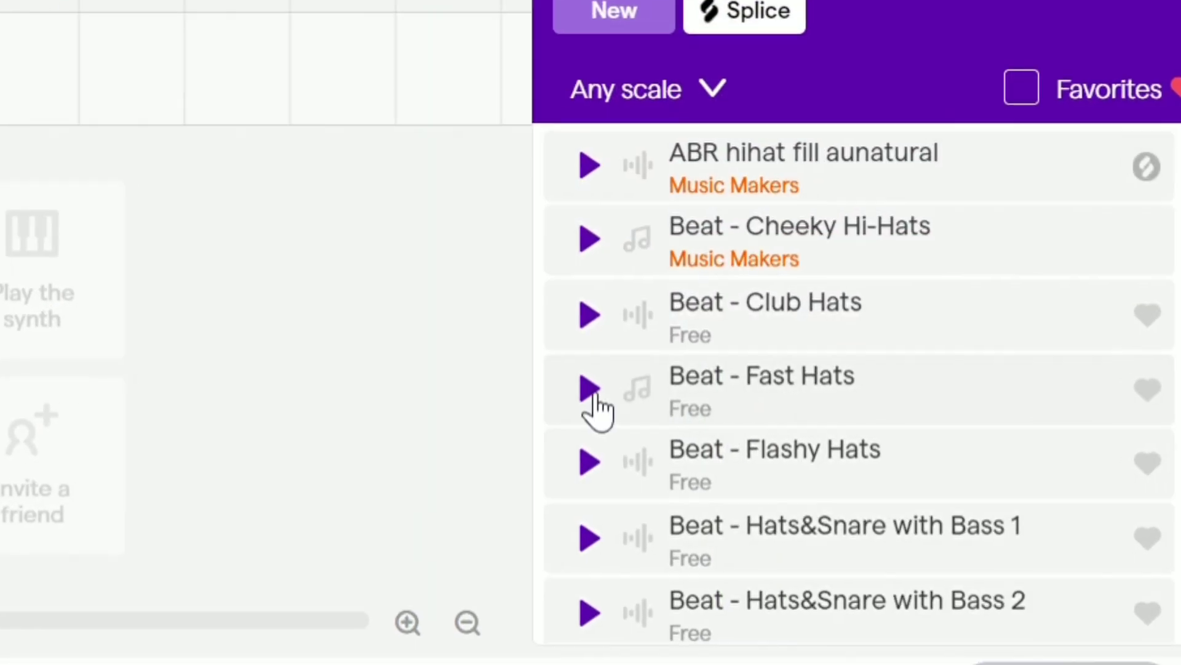
# - Preview the Beat - Fast Hats loop and add it as a track below Beat - Club Hats
pyautogui.click(597, 393)
pyautogui.click(599, 394)
pyautogui.moveTo(606, 395); pyautogui.dragTo(51, 261)
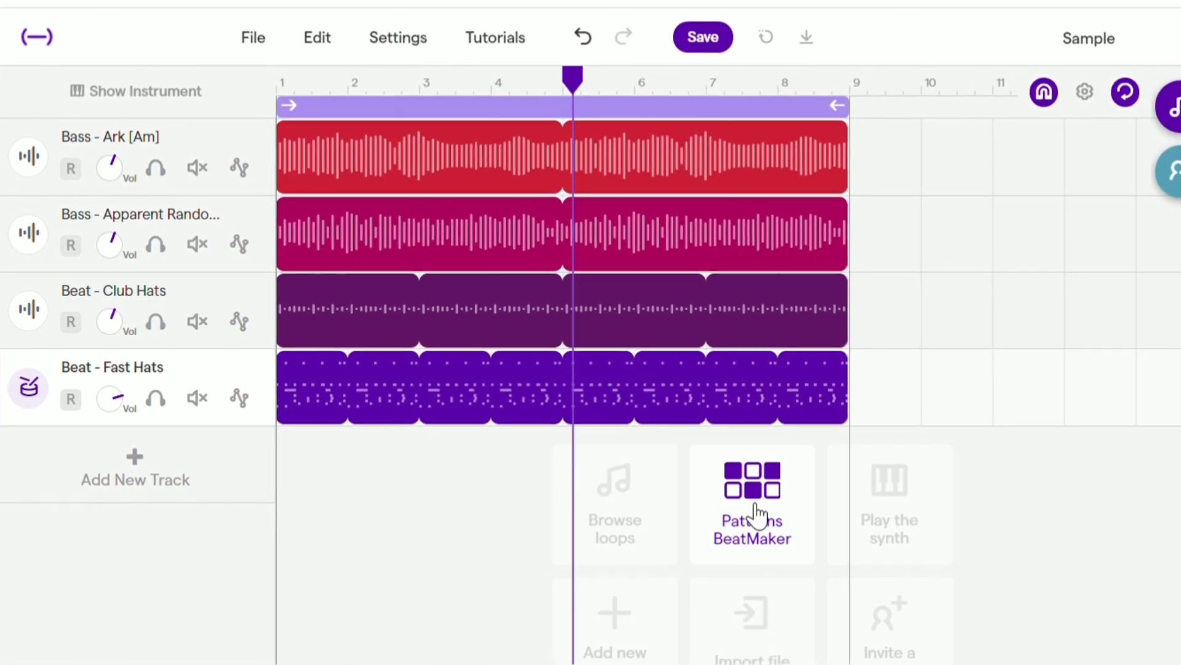
# - Search the loop library for claps, preview Beat - Club Claps 1 and add it as a track below Beat - Fast Hats
pyautogui.write('claps')
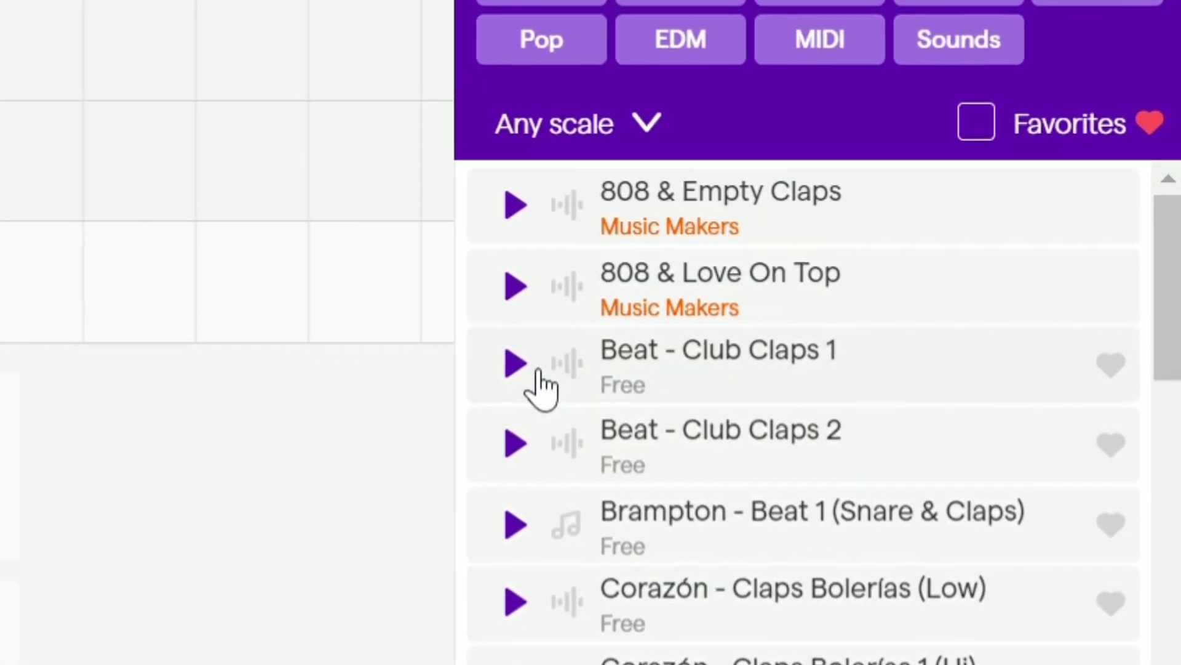
pyautogui.click(580, 615)
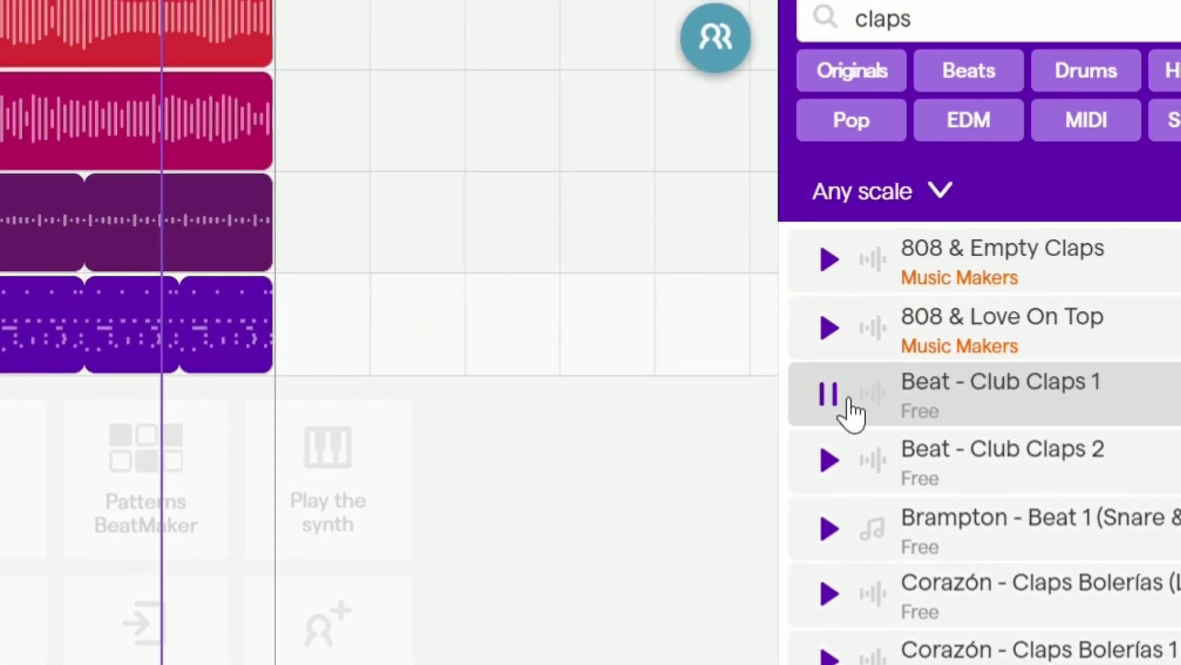
pyautogui.moveTo(1008, 408); pyautogui.dragTo(0, 443)
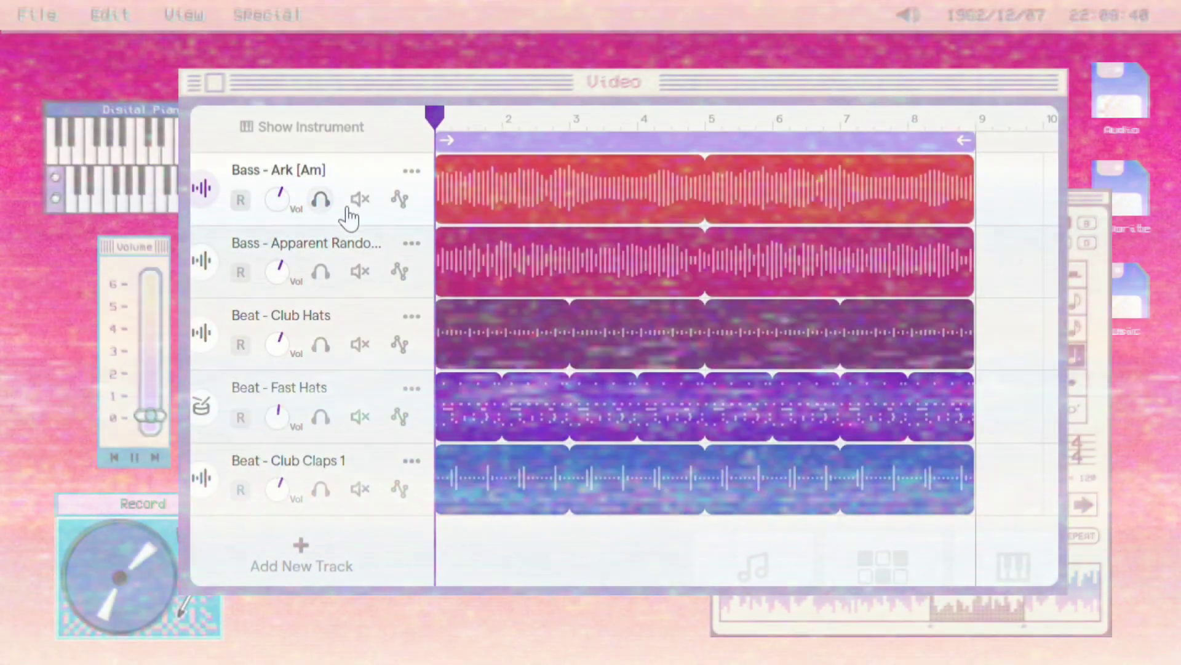
# - Play the song and solo each of the five loop tracks in turn to hear it on its own
pyautogui.press('space')
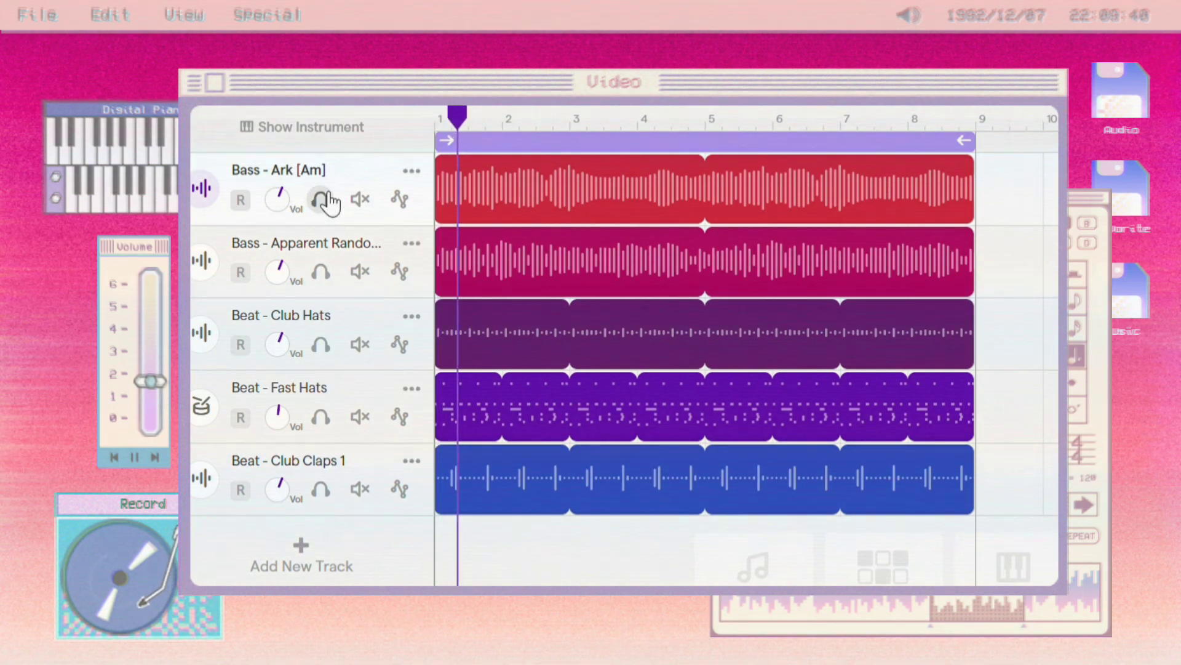
pyautogui.click(321, 199)
pyautogui.click(321, 200)
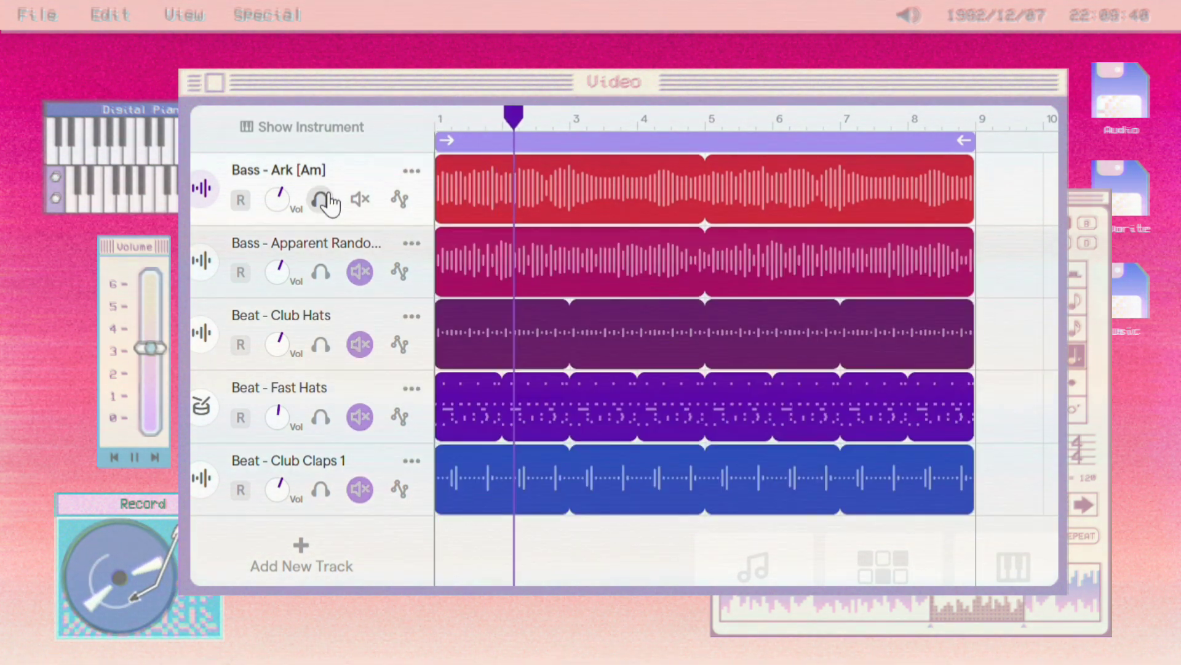
pyautogui.click(321, 271)
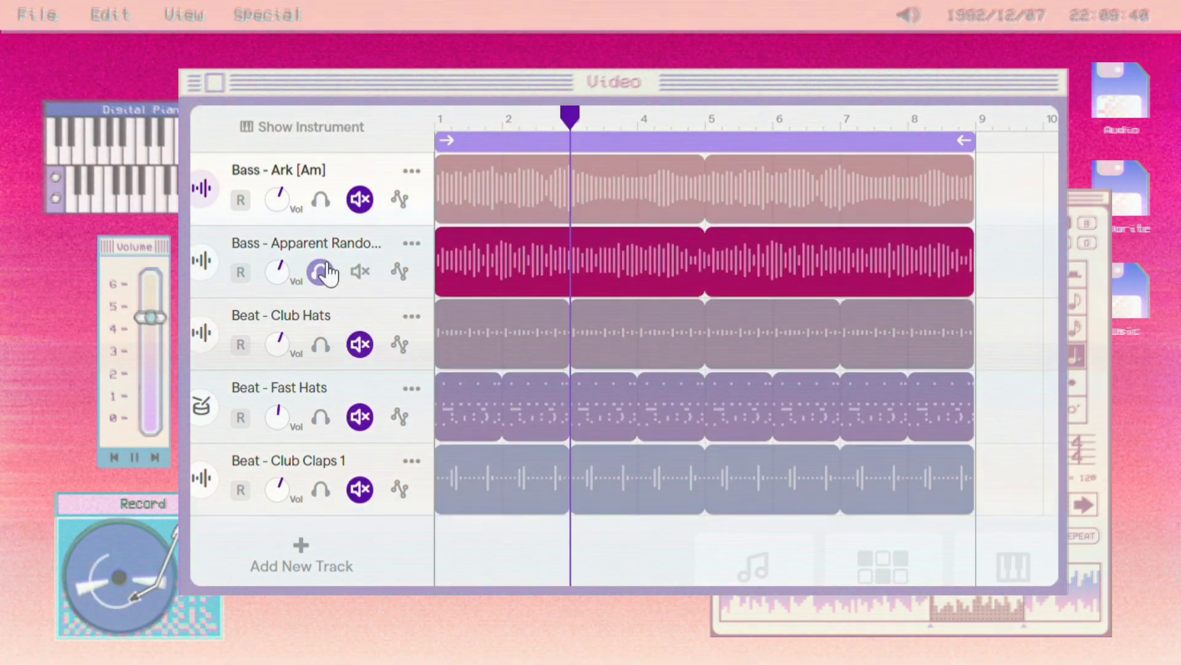
pyautogui.click(320, 272)
pyautogui.click(320, 344)
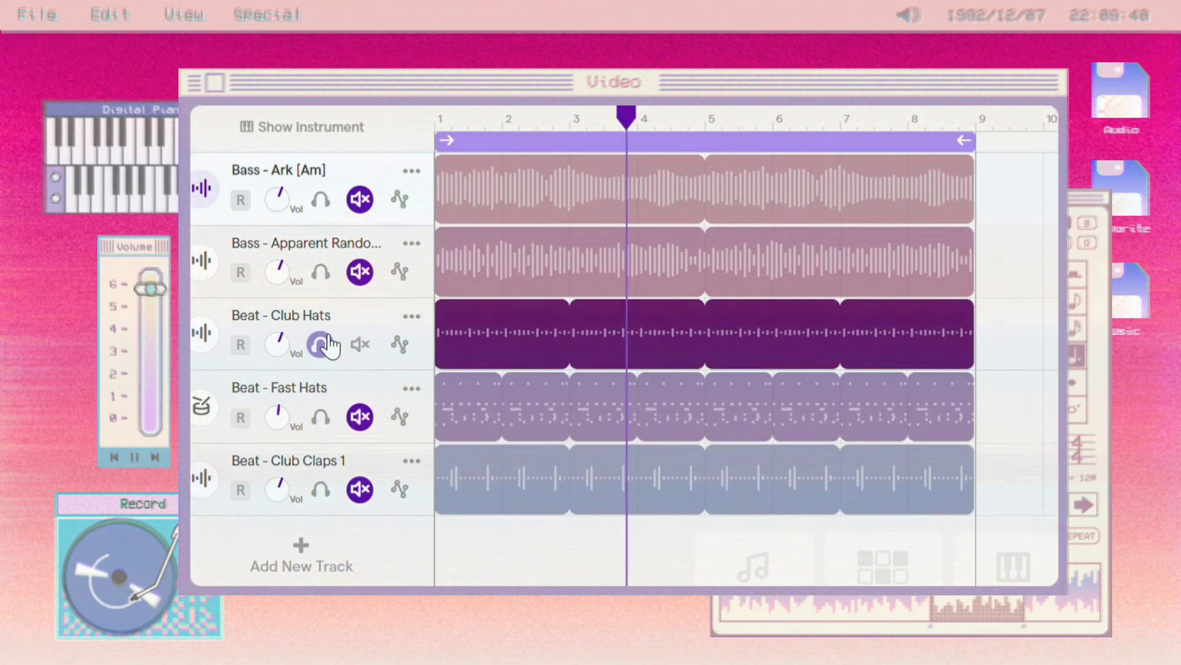
pyautogui.click(320, 344)
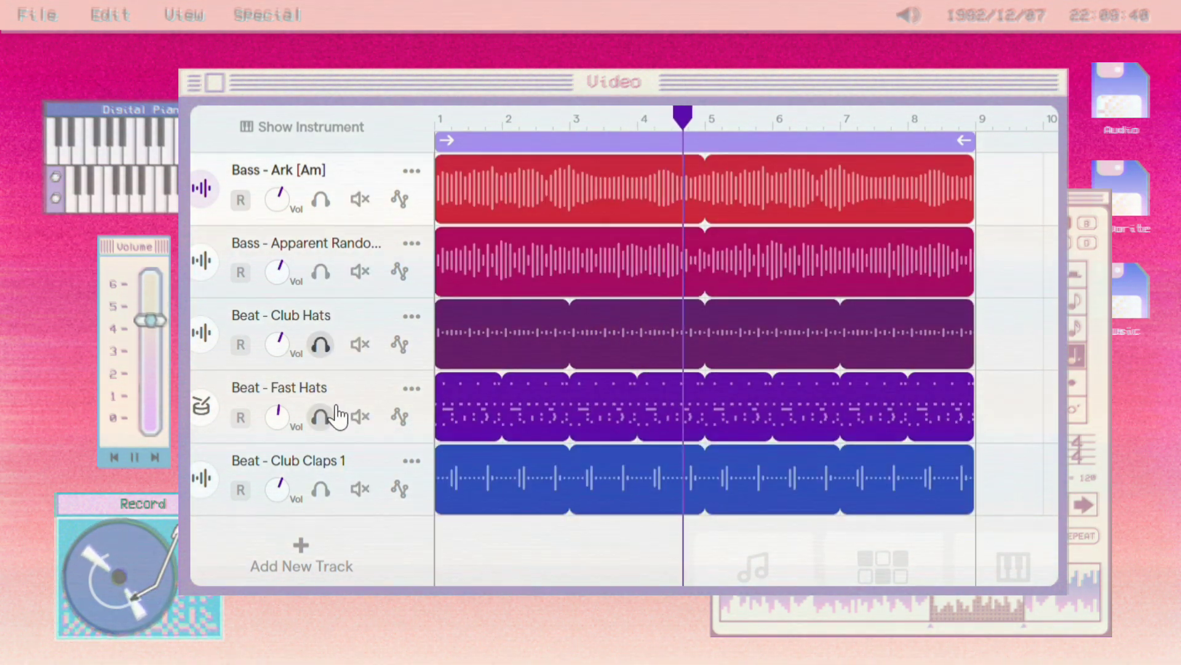
pyautogui.click(321, 416)
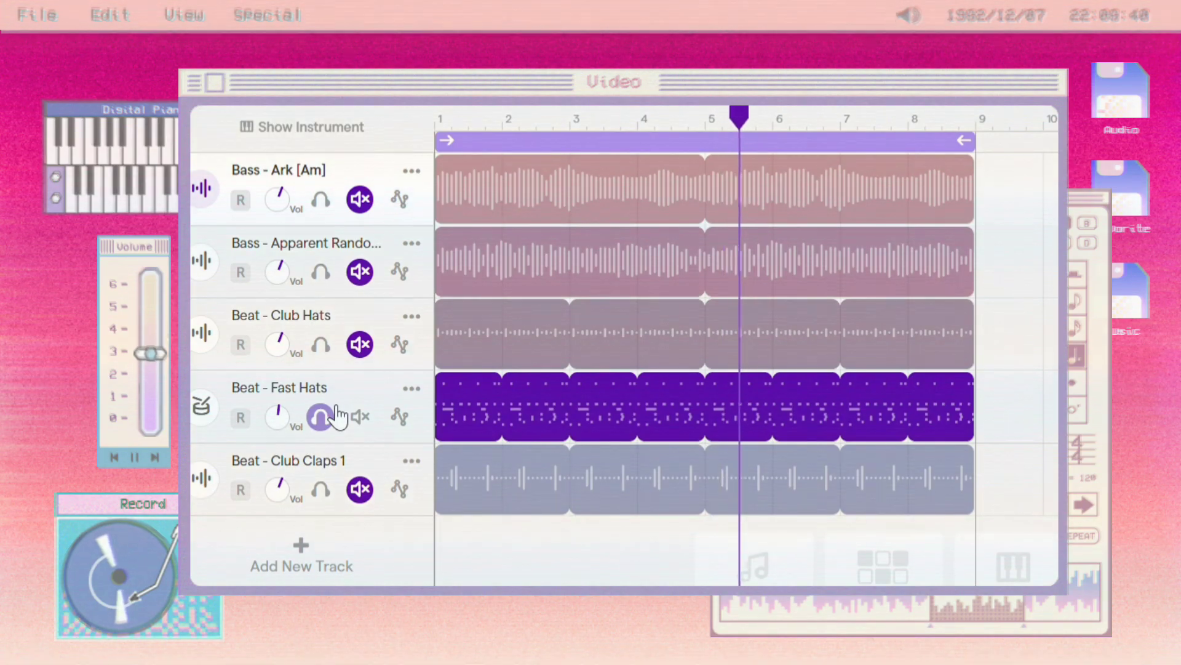
pyautogui.click(320, 416)
pyautogui.click(320, 489)
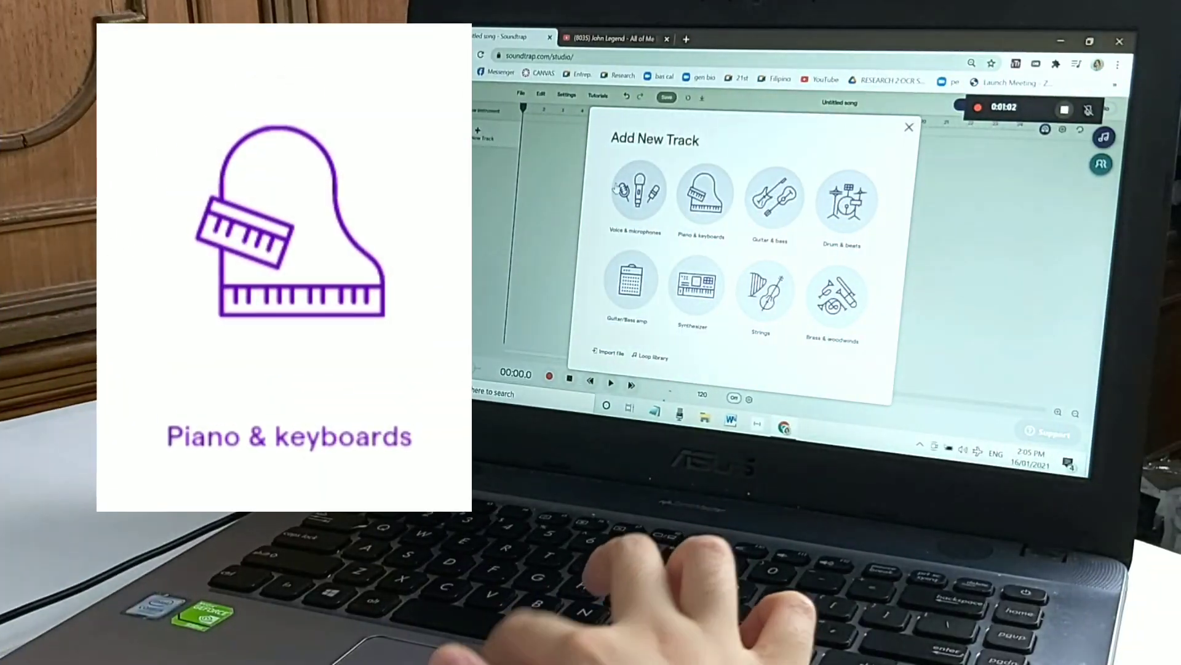
# - Add a Piano & keyboards track and turn on Sustain for the Grand Piano
pyautogui.click(702, 191)
pyautogui.click(446, 248)
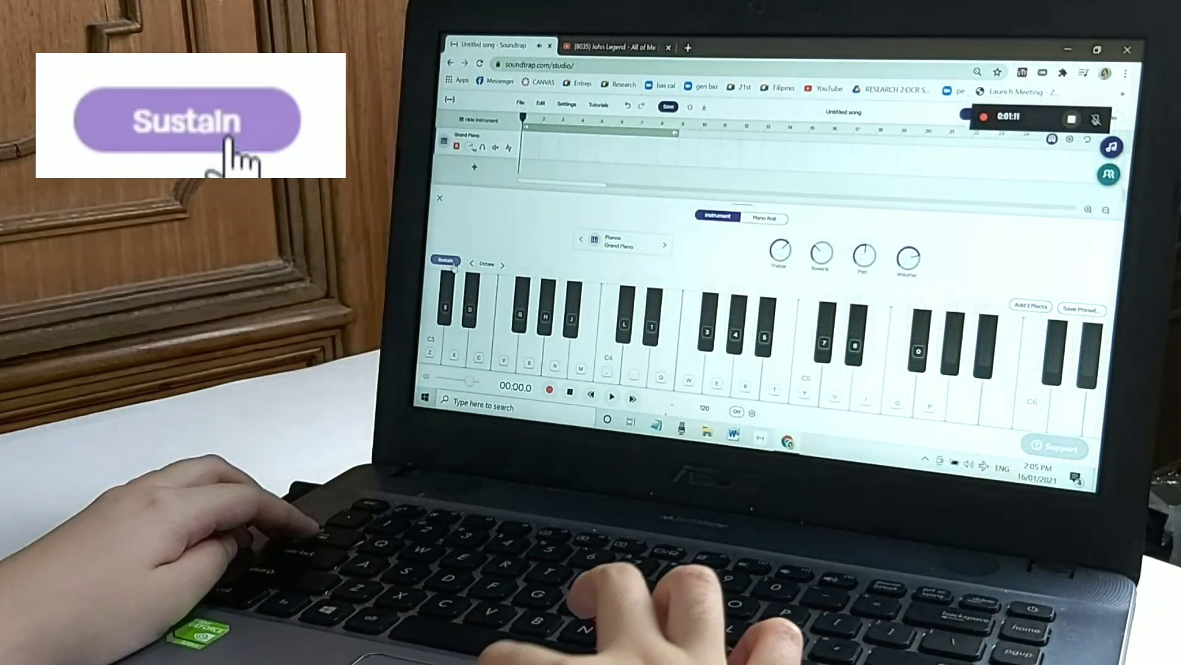
# - Record a Grand Piano part on the on-screen keyboard using the notes F3, C4, C#4 and A#3
pyautogui.click(549, 389)
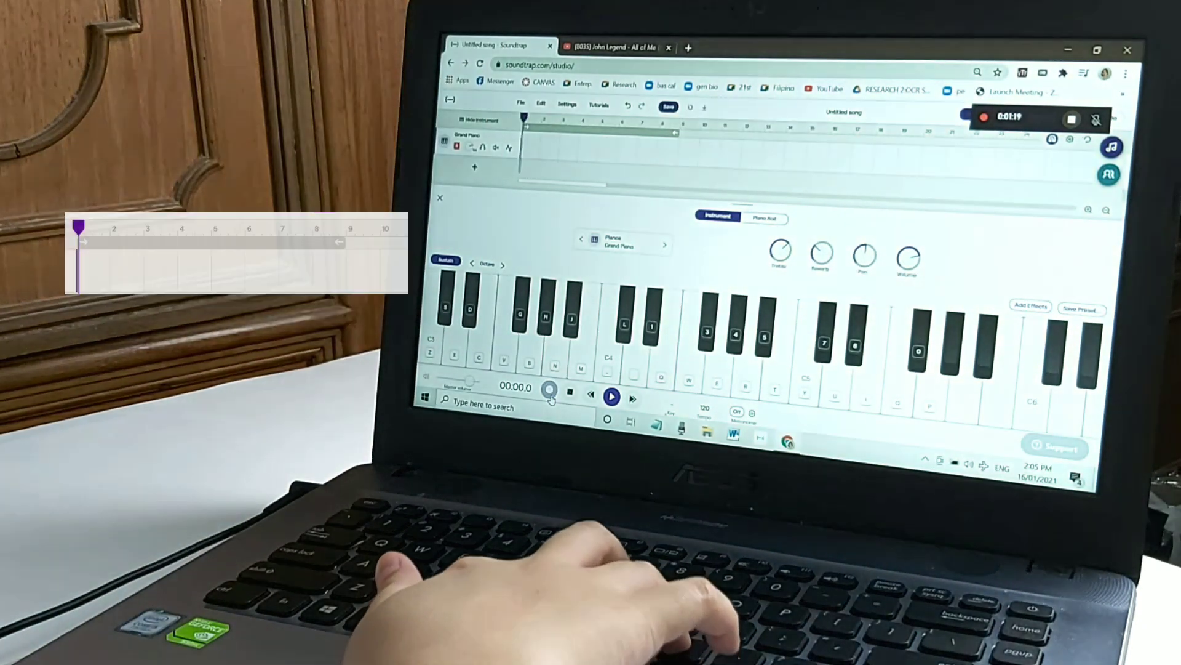
pyautogui.press('v')
pyautogui.press(',')
pyautogui.press('v')
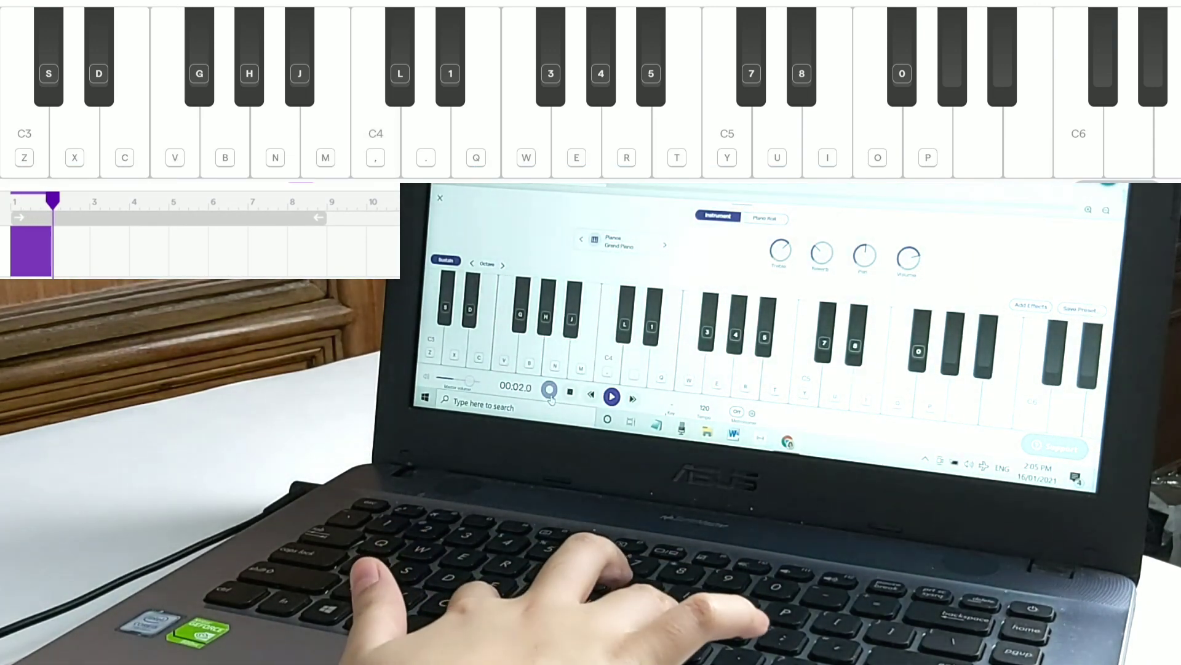
pyautogui.press('v')
pyautogui.press('l')
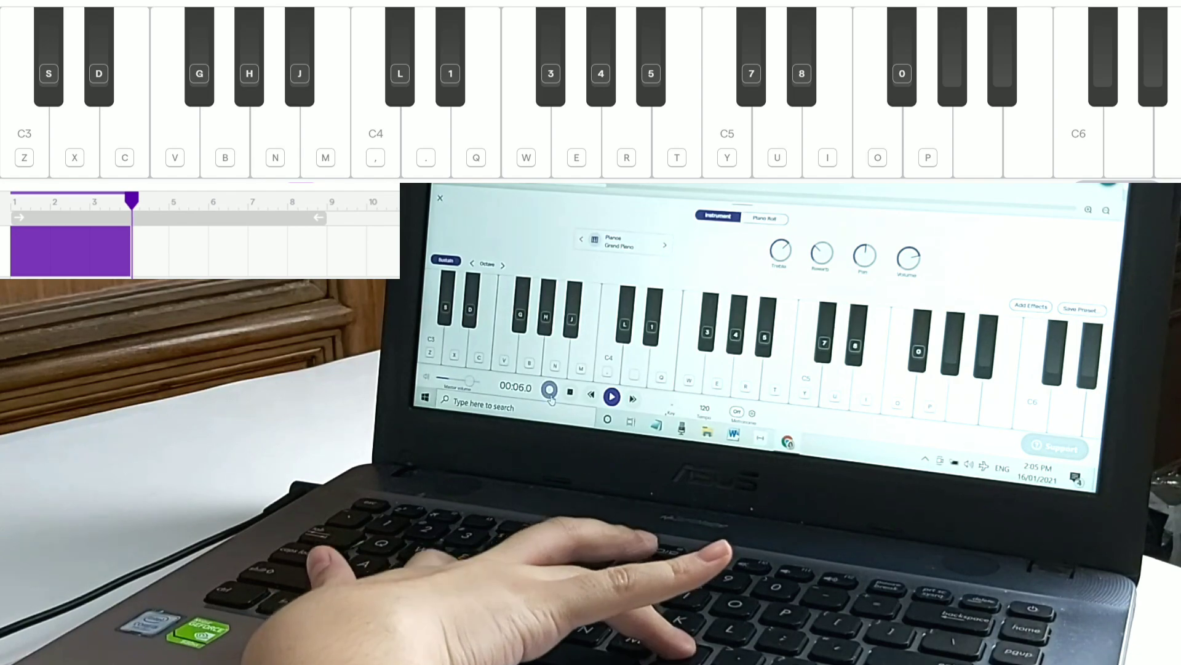
pyautogui.press('j')
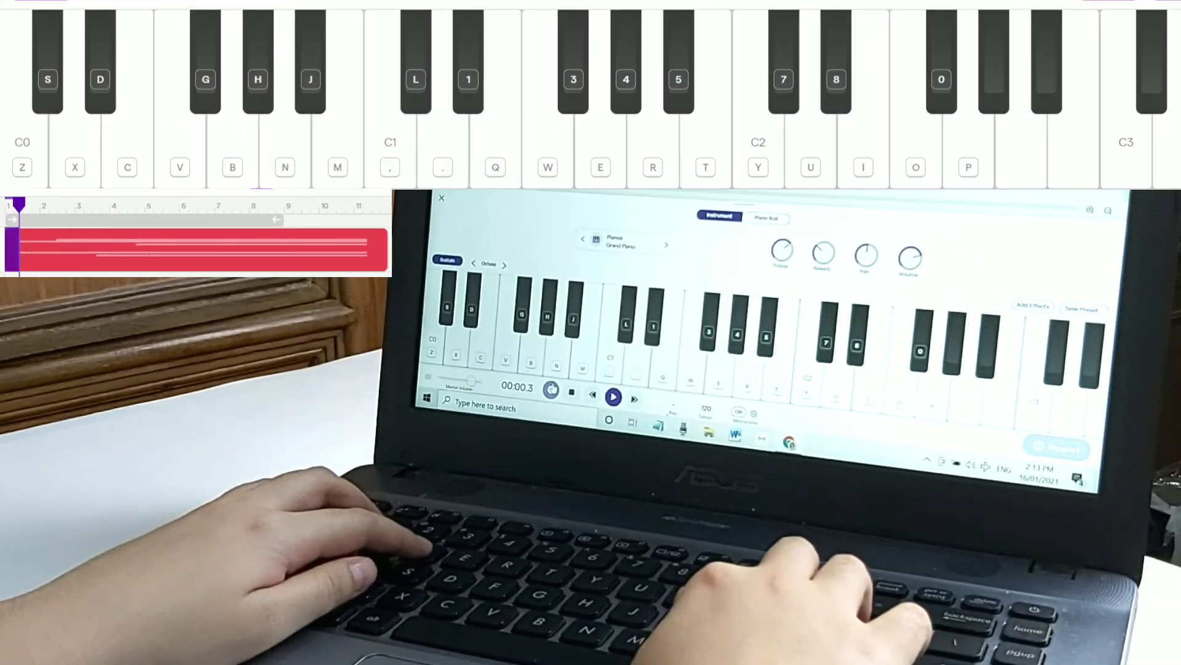
# - Record a low Grand Piano bass part over the existing recording, playing F1 with F2 and C#1 with C#2
pyautogui.press('w')
pyautogui.press('o')
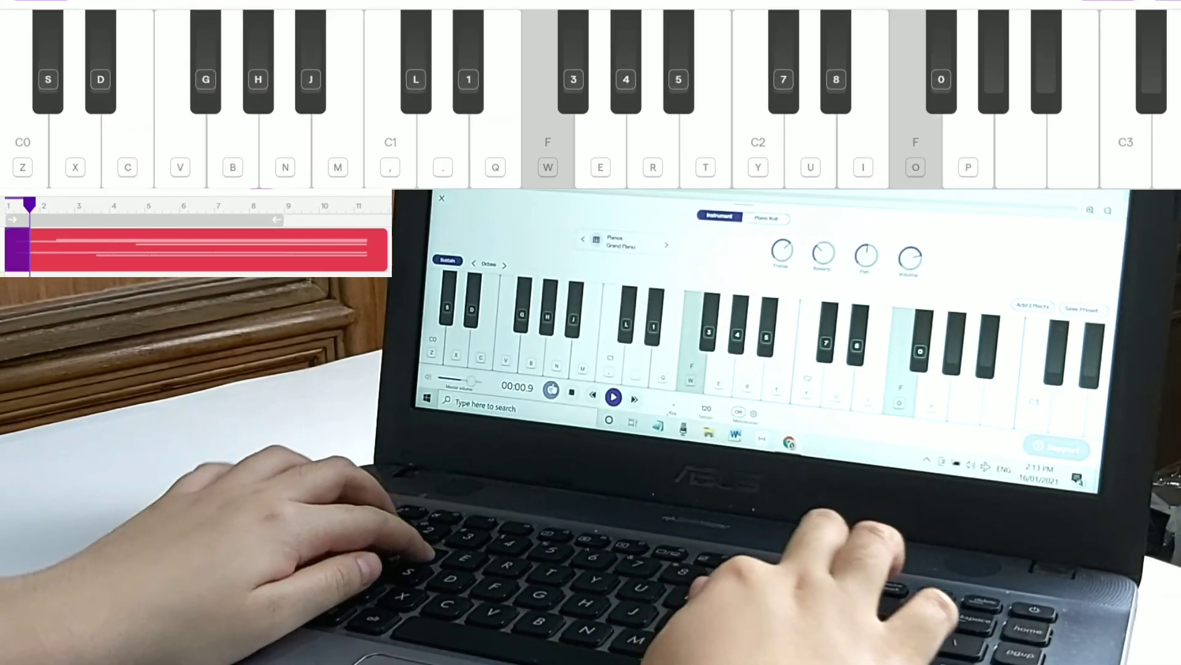
pyautogui.press('l')
pyautogui.press('7')
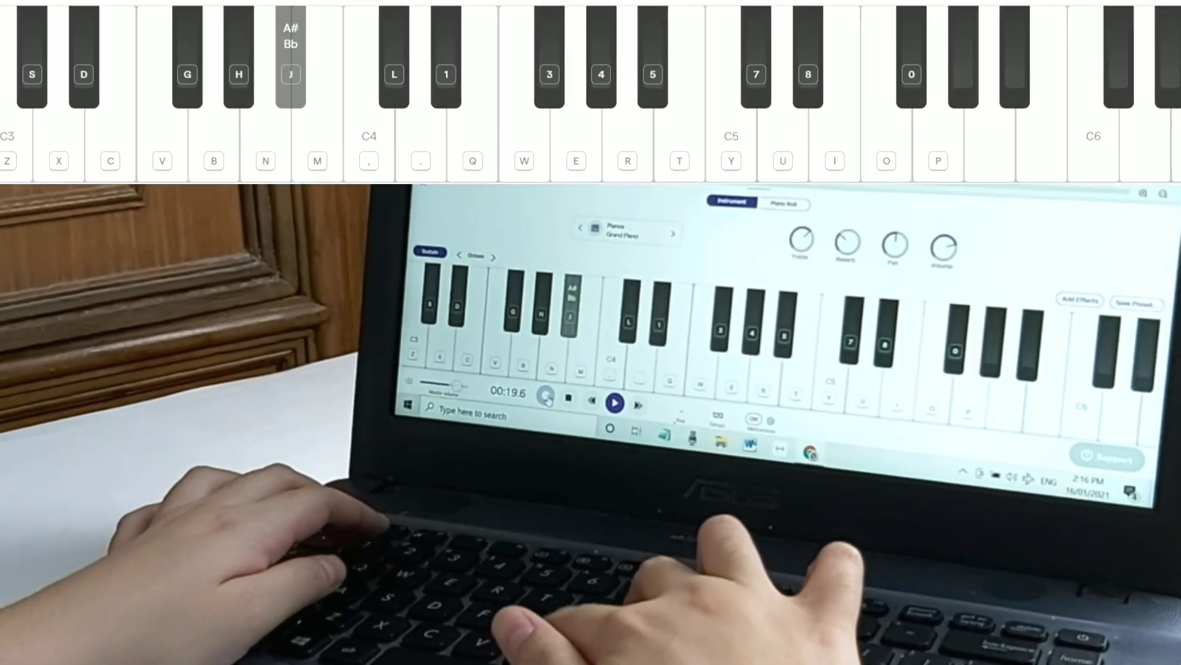
# - Record a higher Grand Piano part in the C3 to C6 range using D#4, F#4 and D#5
pyautogui.press('1')
pyautogui.press('3')
pyautogui.press('8')
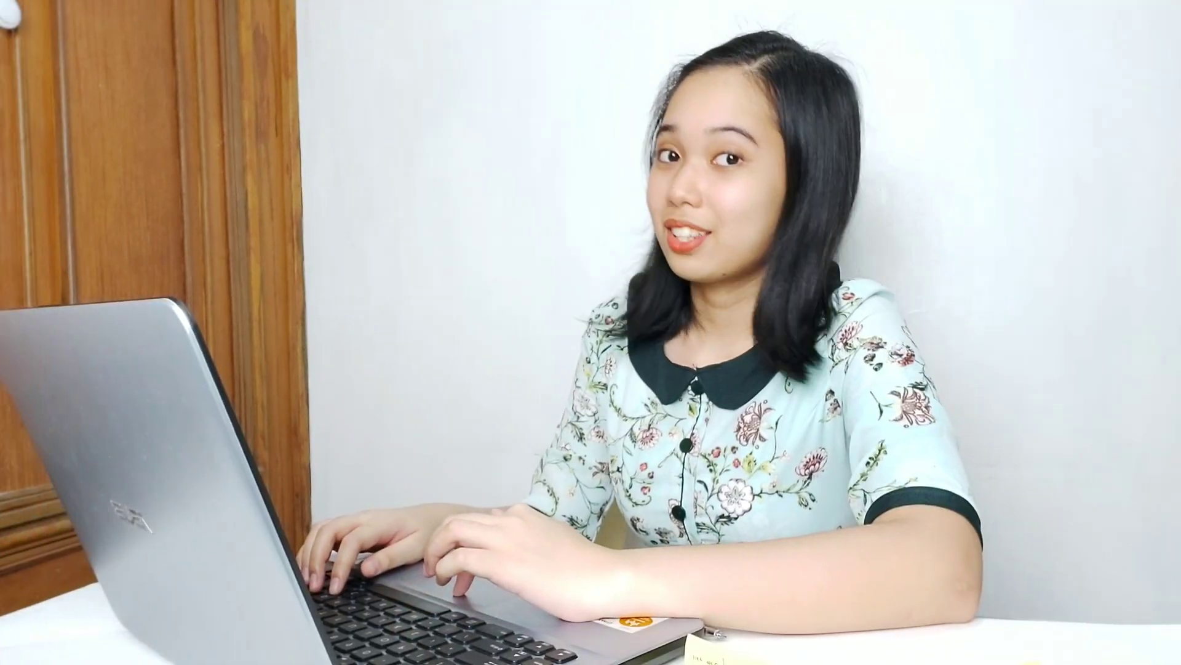
# - Record a piano part in the C3 to C6 range using F#3, G3, A3, B3, D4, E4, F#4 and G4
pyautogui.click(257, 391)
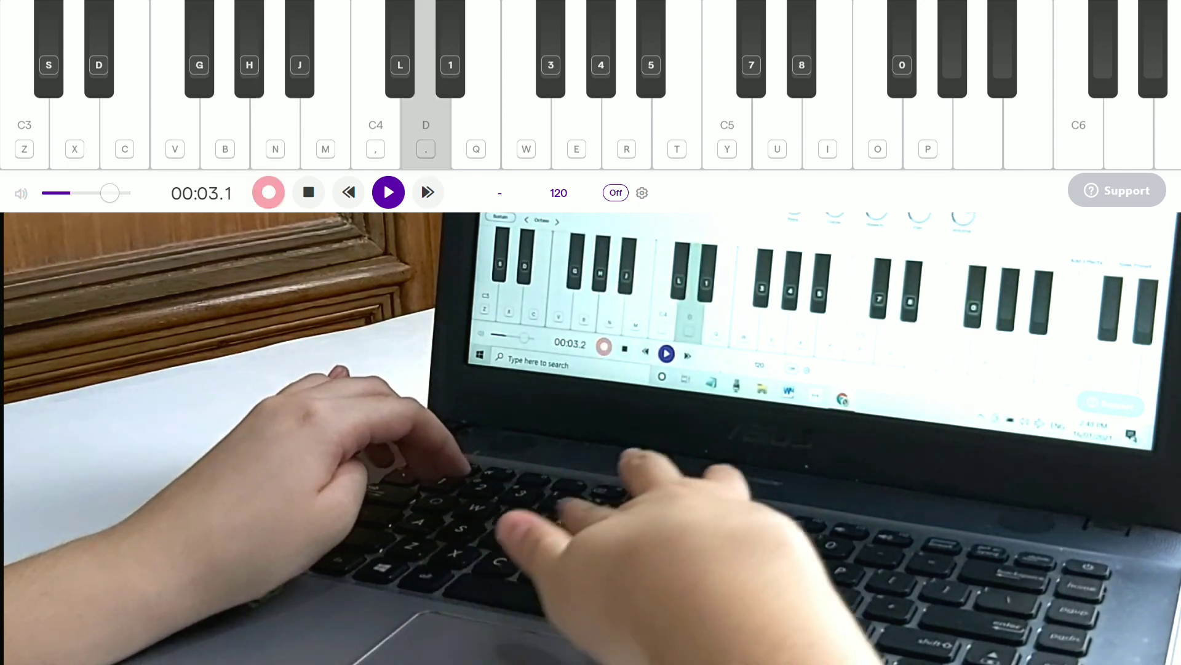
pyautogui.press('e')
pyautogui.press('b')
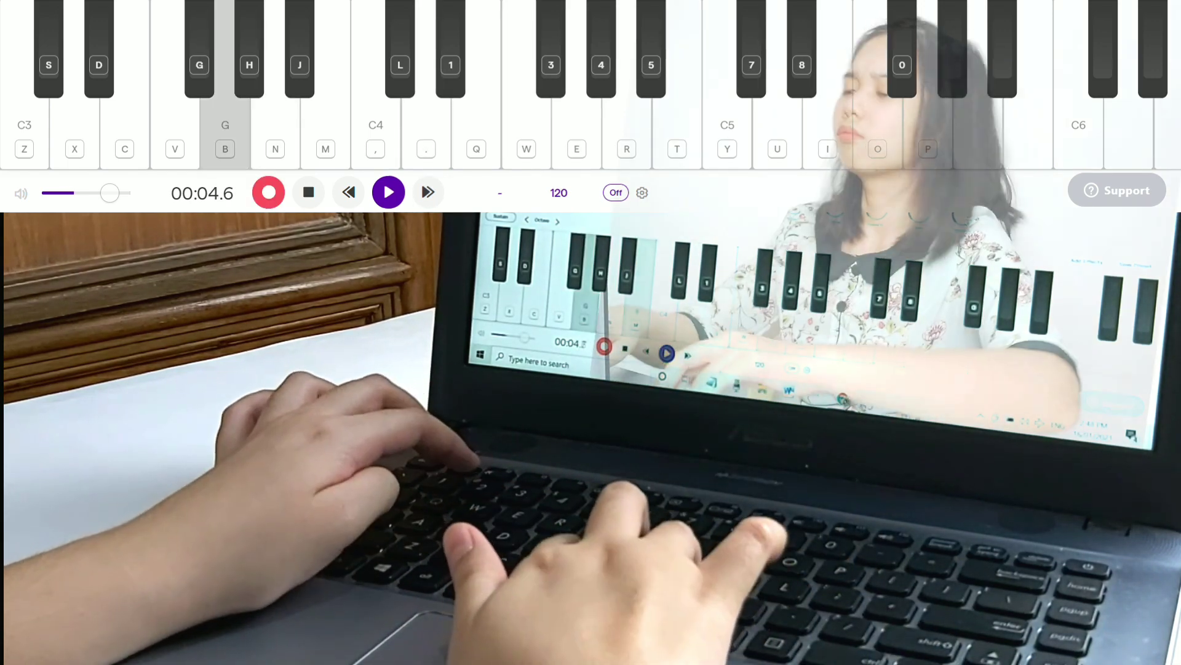
pyautogui.press('m')
pyautogui.press('3')
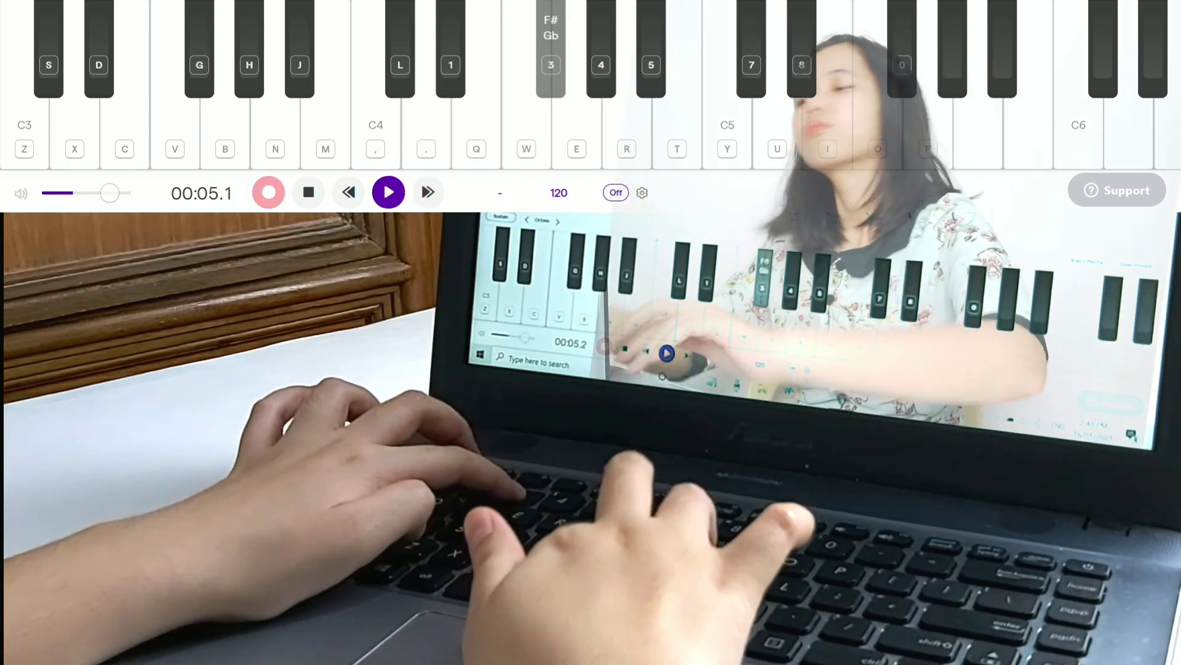
pyautogui.press('b')
pyautogui.press('m')
pyautogui.press('q')
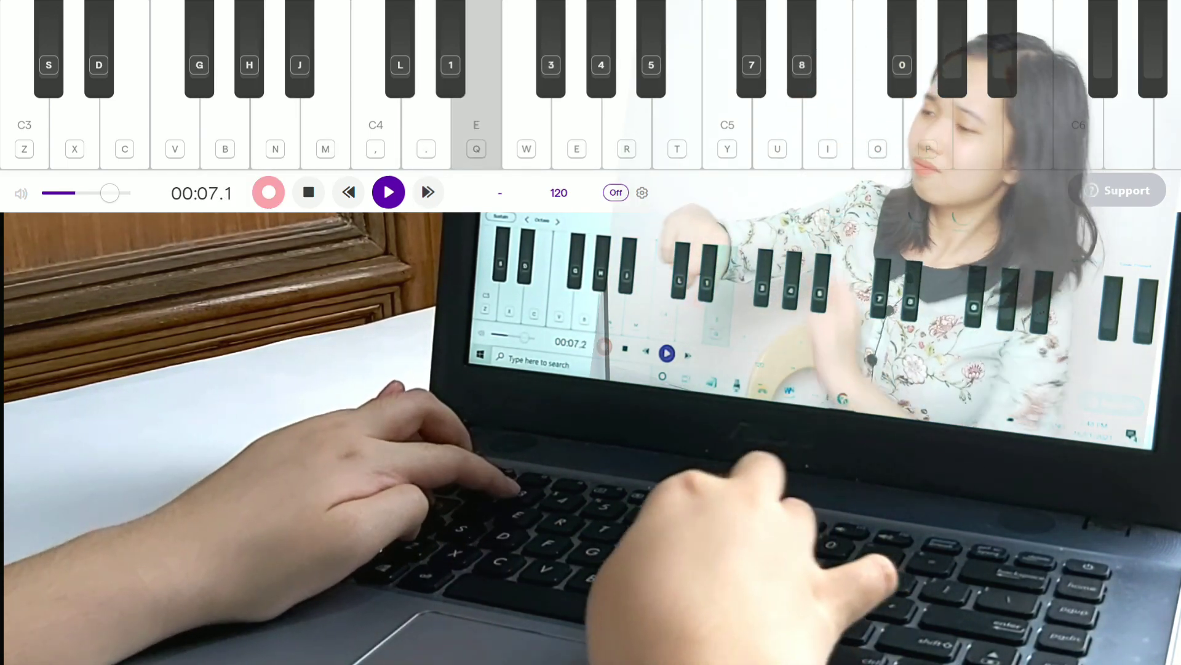
pyautogui.press('3')
pyautogui.press('g')
pyautogui.press('n')
pyautogui.press('q')
pyautogui.press('g')
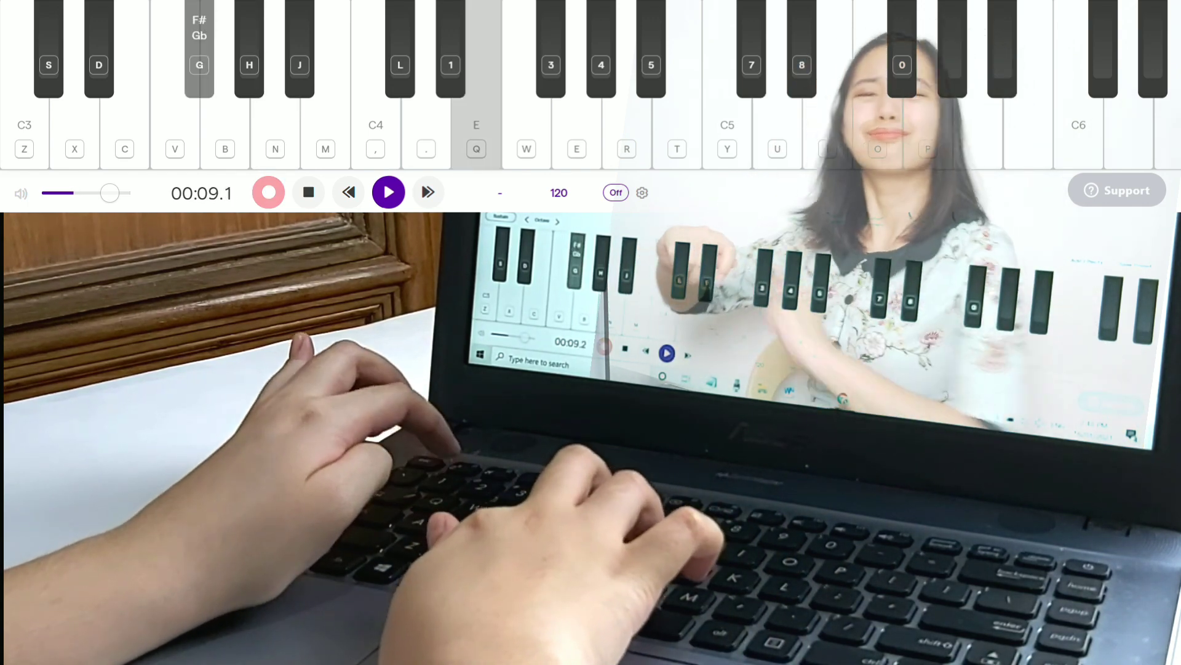
pyautogui.press('n')
pyautogui.press('.')
pyautogui.press('e')
pyautogui.press('b')
pyautogui.press('m')
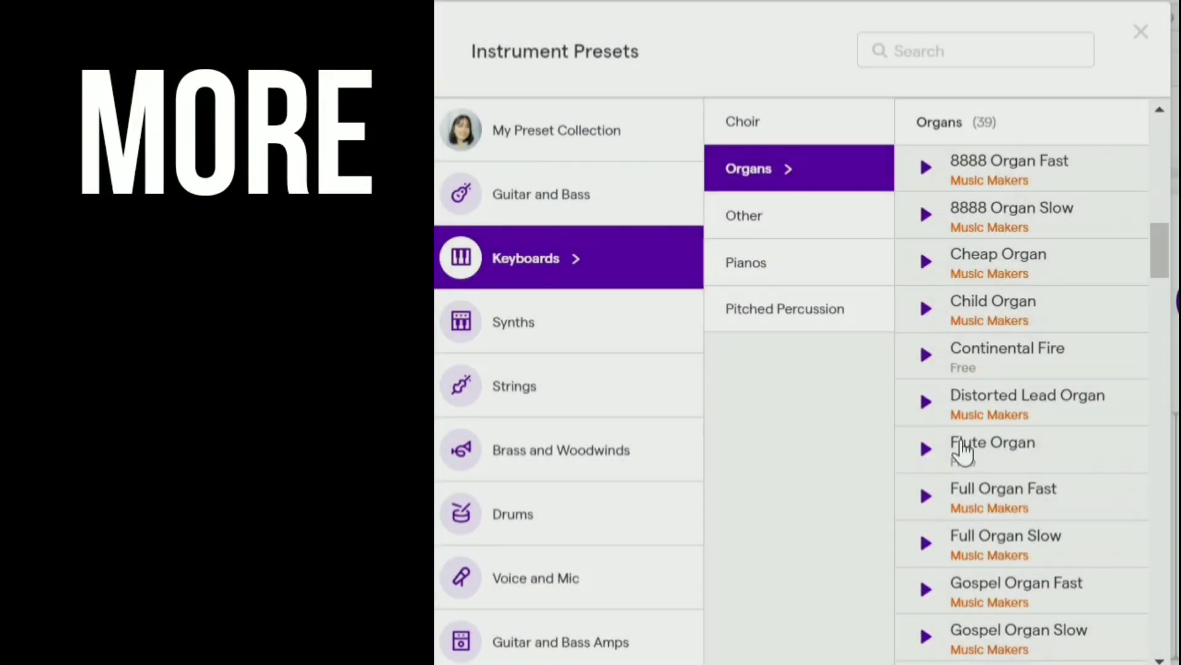
# - Preview Flute Organ and another preset from the Organs collection, and show the Pitched Percussion presets
pyautogui.click(927, 449)
pyautogui.moveTo(1161, 277); pyautogui.dragTo(1161, 432)
pyautogui.click(929, 132)
pyautogui.click(810, 309)
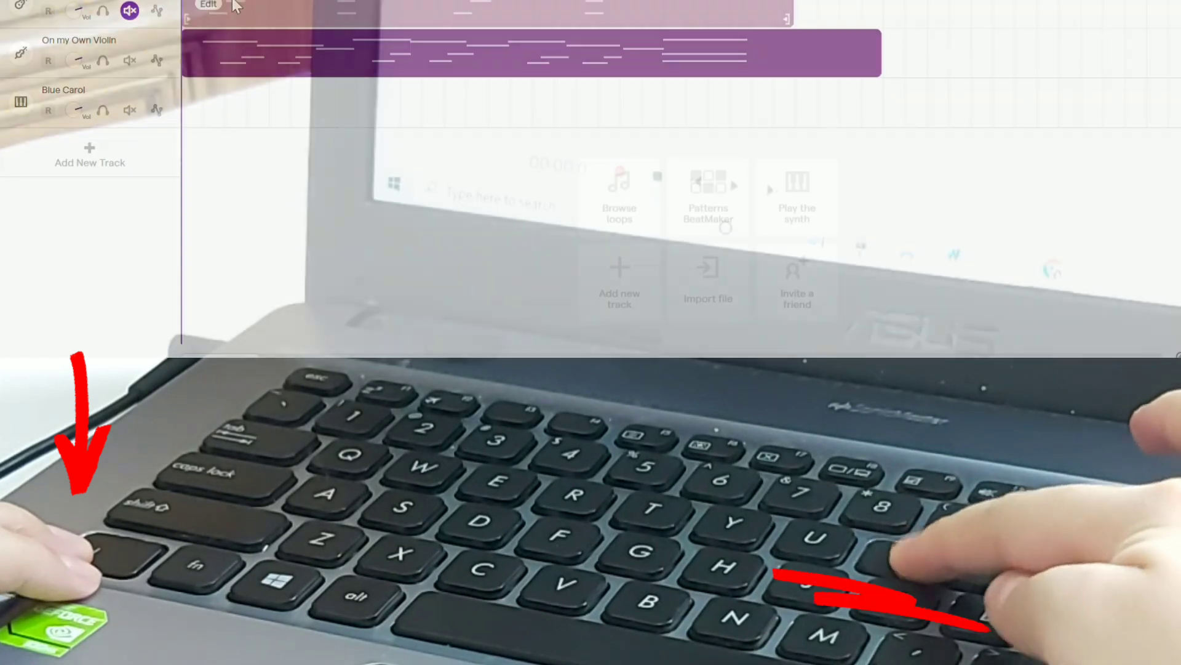
# - Open the All of Me Piano :) region for editing and toggle Sustain for its Grand Piano
pyautogui.doubleClick(234, 5)
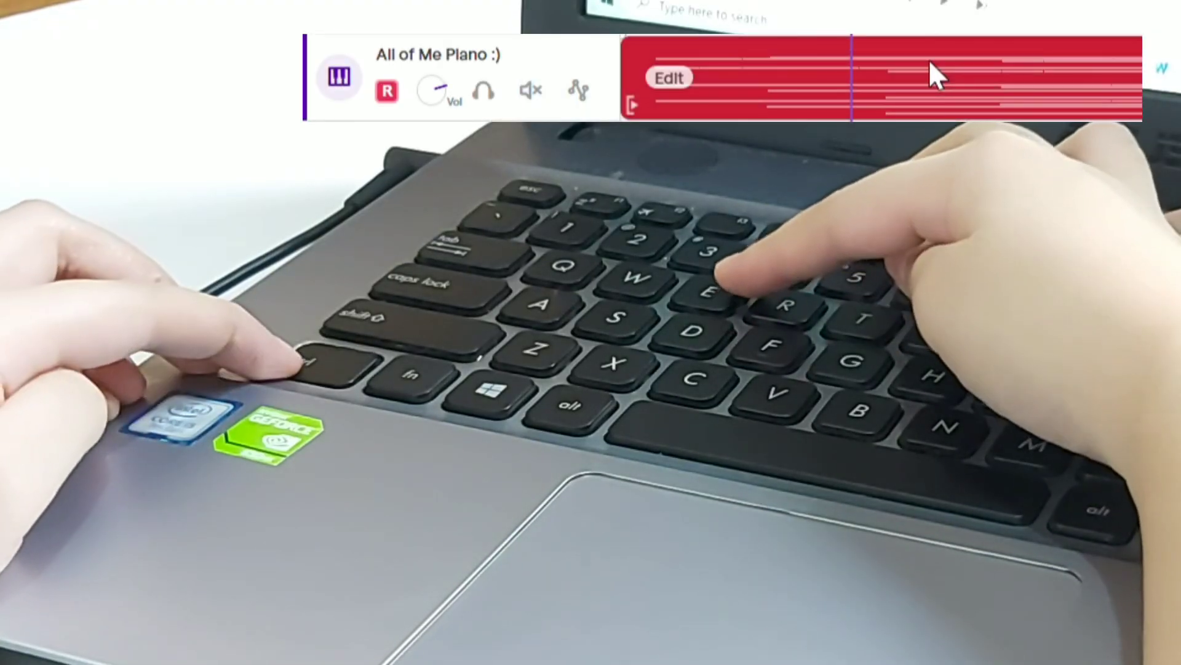
pyautogui.hotkey('ctrl', 'e')
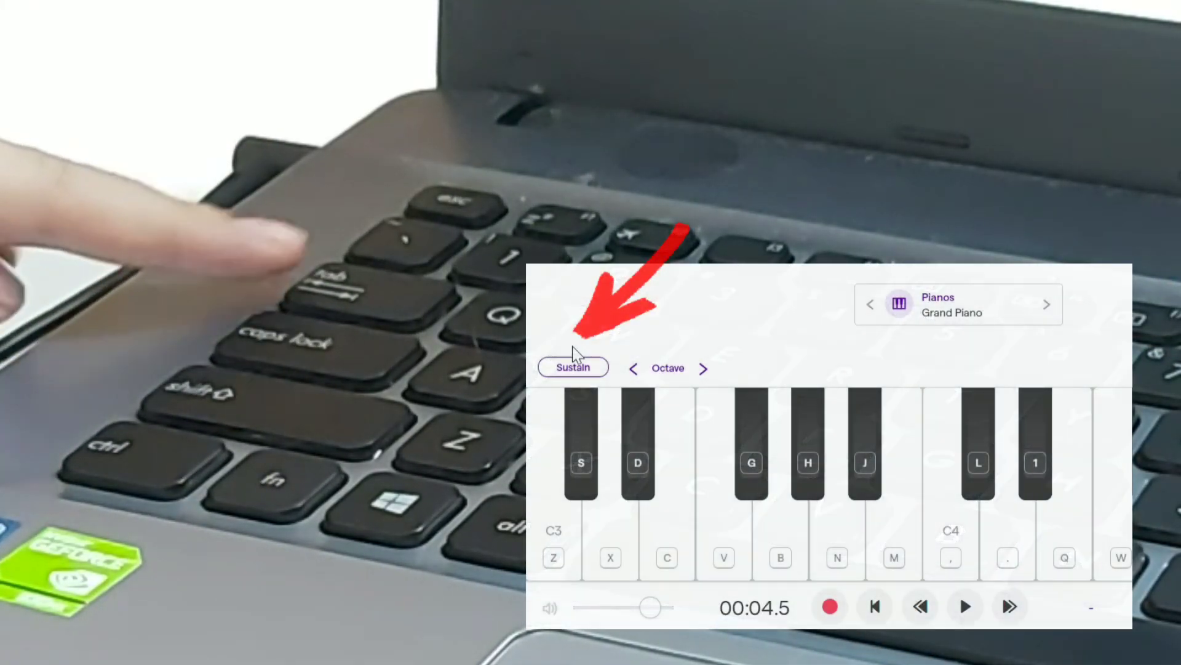
pyautogui.press('Tab')
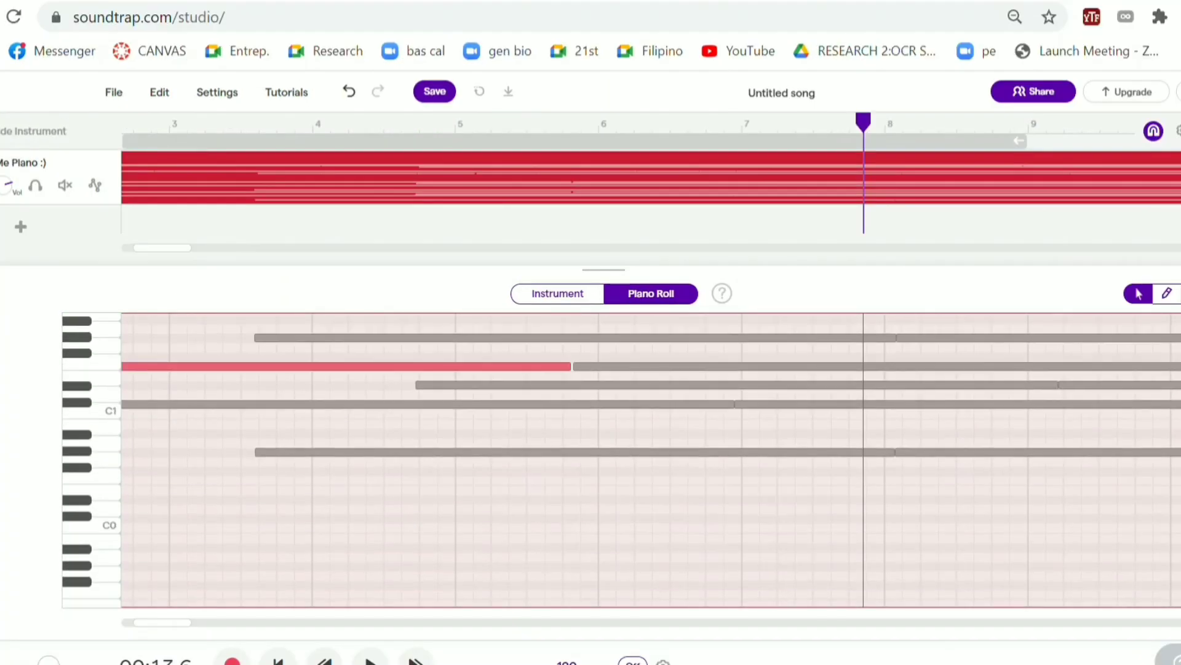
# - Extend the second Ab1 and Ab0 notes in the piano roll to start about three-quarters through bar 7, and play the region
pyautogui.scroll(-4, 873, 419)
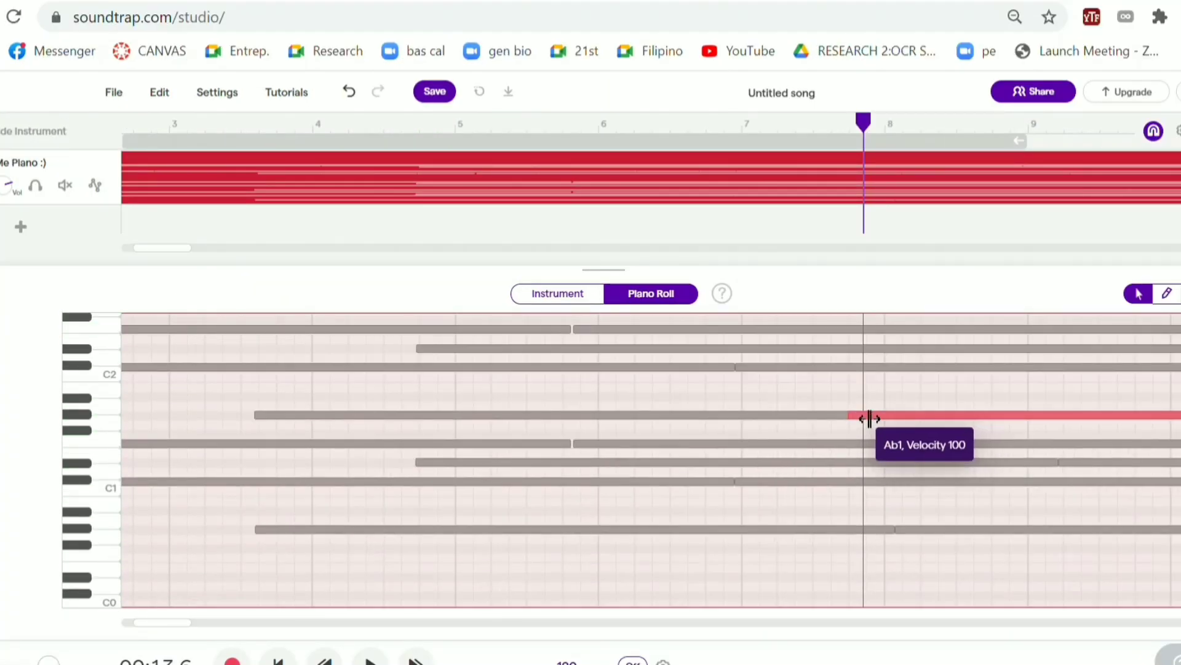
pyautogui.scroll(3, 874, 419)
pyautogui.click(767, 419)
pyautogui.click(794, 533)
pyautogui.scroll(-5, 794, 534)
pyautogui.press('space')
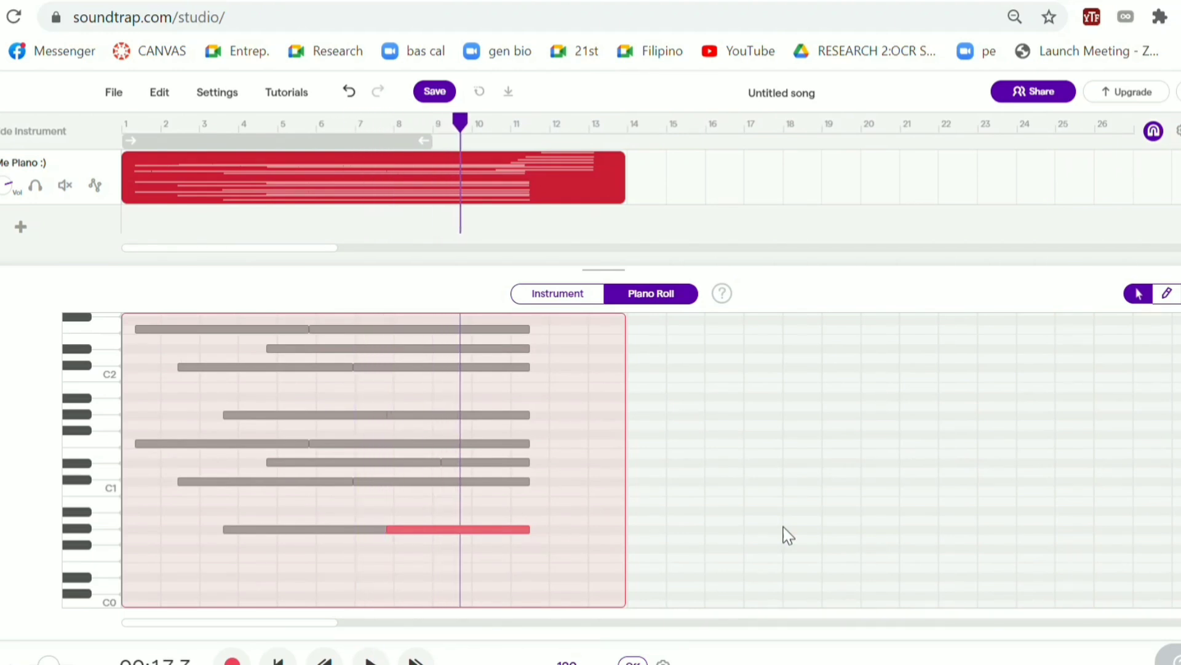